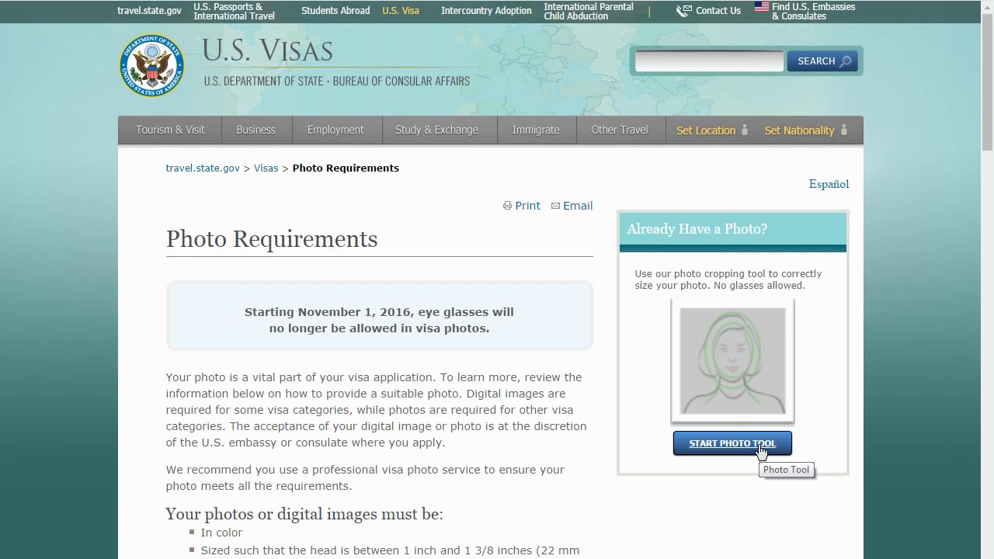
Load the portrait jpg photo into the U.S. Visas Photo Tool.
left_click(760, 447)
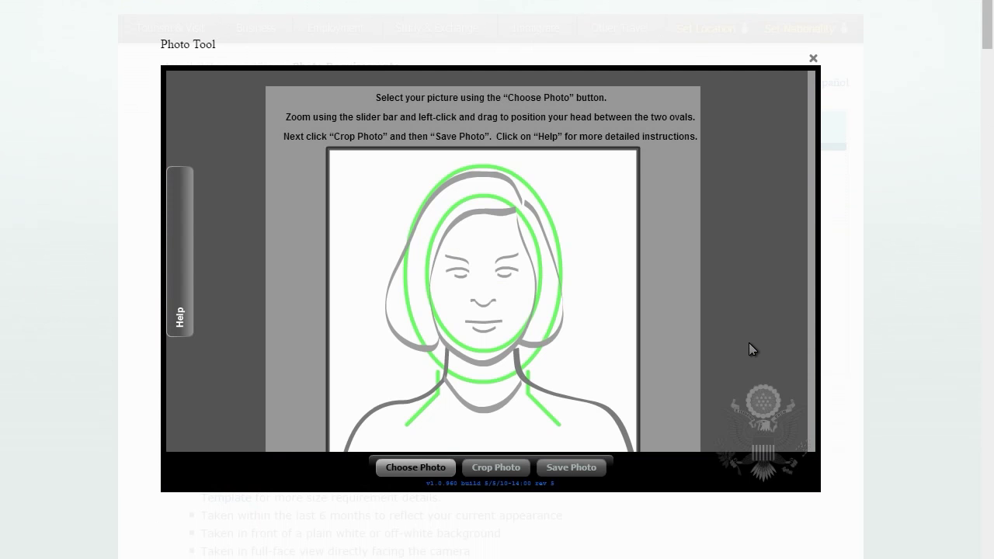
left_click(403, 468)
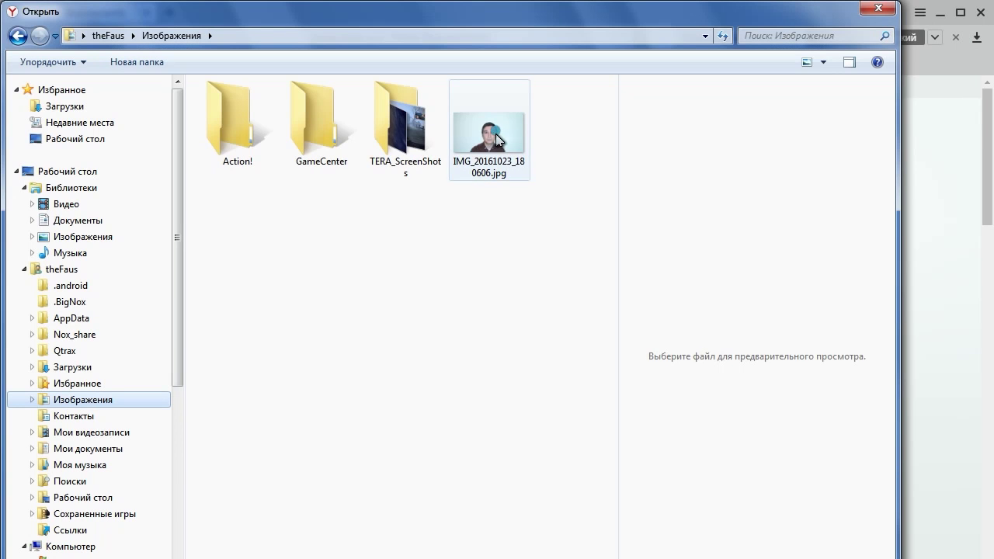
left_click(494, 133)
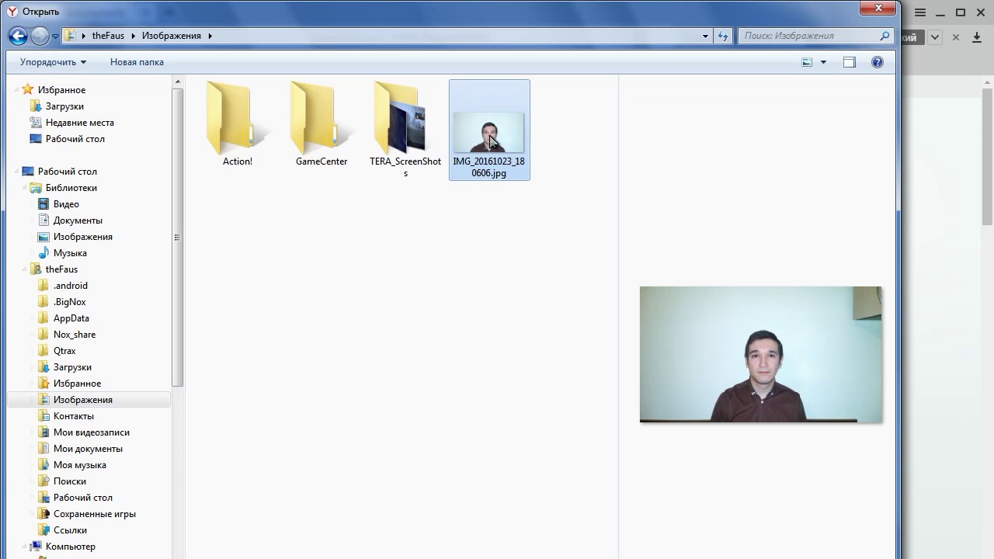
double_click(489, 131)
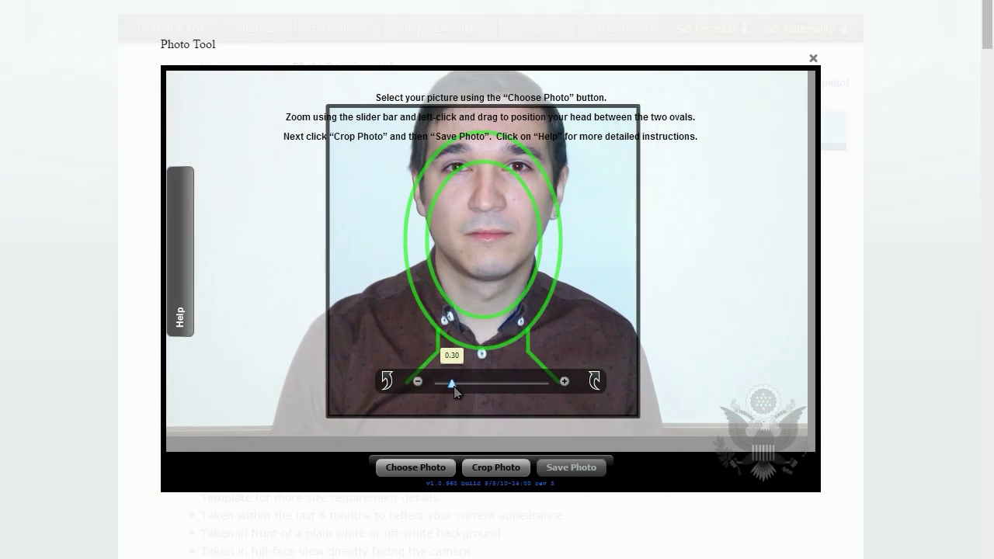
Zoom and position the face inside the head guides, then crop the photo.
left_click_drag(454, 392, 456, 388)
left_click_drag(459, 302, 489, 322)
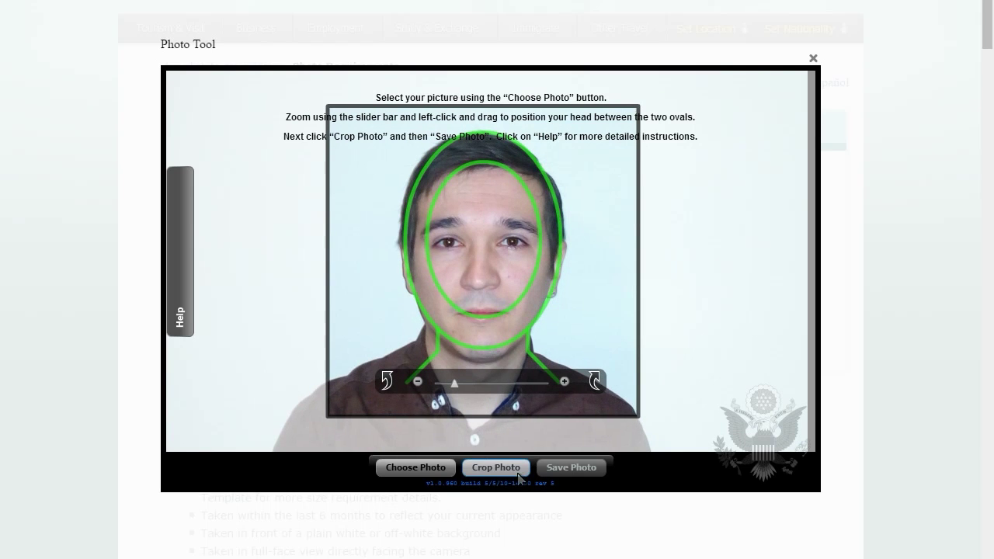
left_click(495, 467)
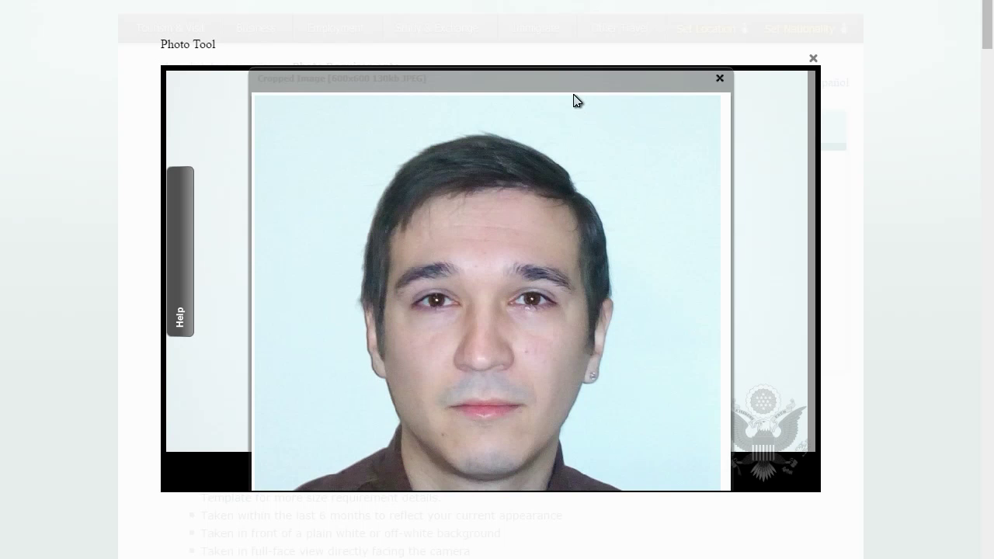
Save the cropped photo as CROPPED-IMG_20161023_180606.jpg.
left_click_drag(572, 82, 305, 89)
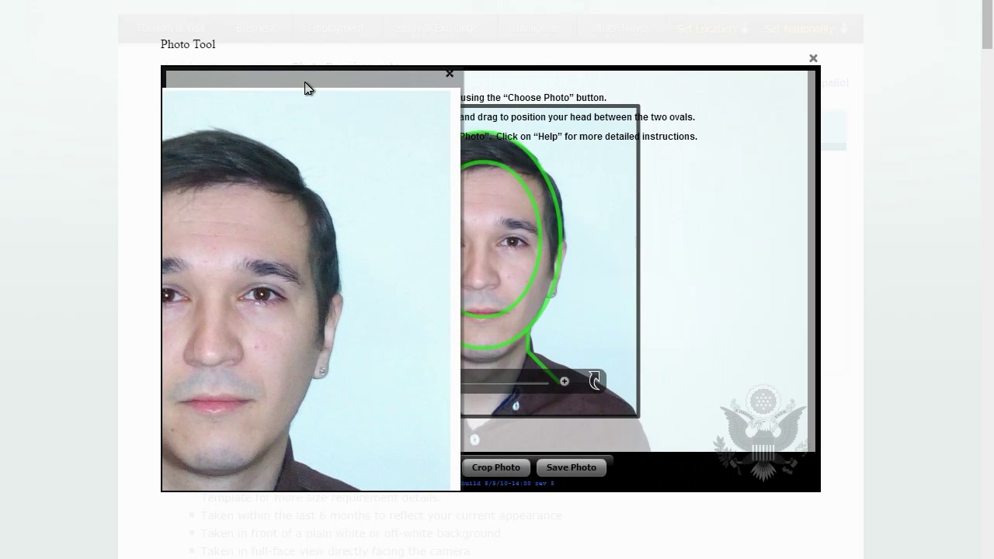
left_click(573, 469)
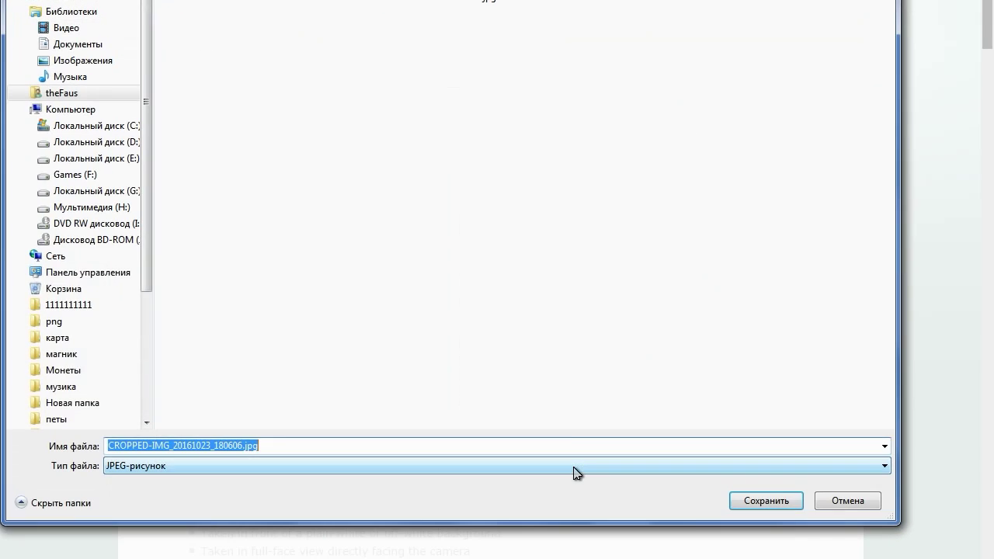
left_click(741, 501)
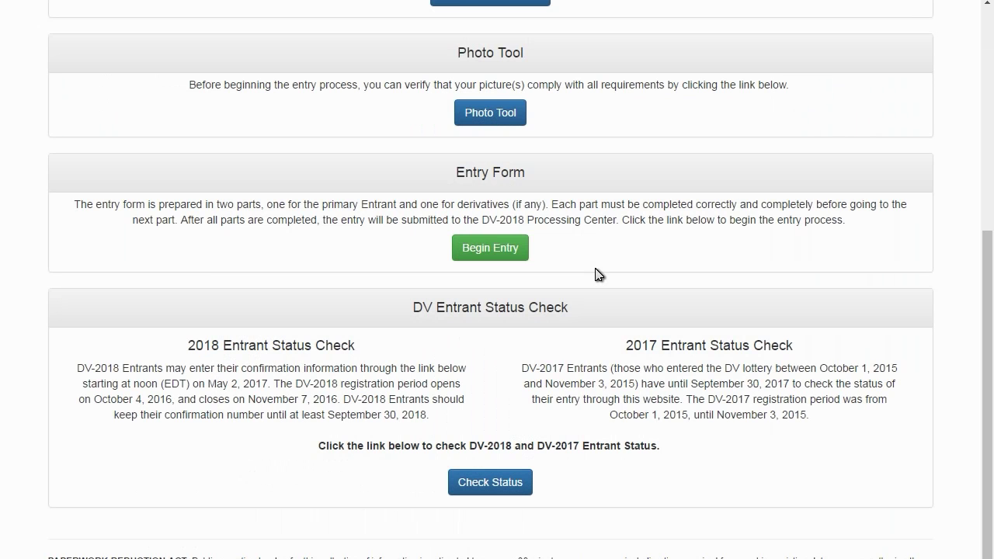
Begin a new DV-2018 entry and submit the shown authentication code.
left_click(482, 248)
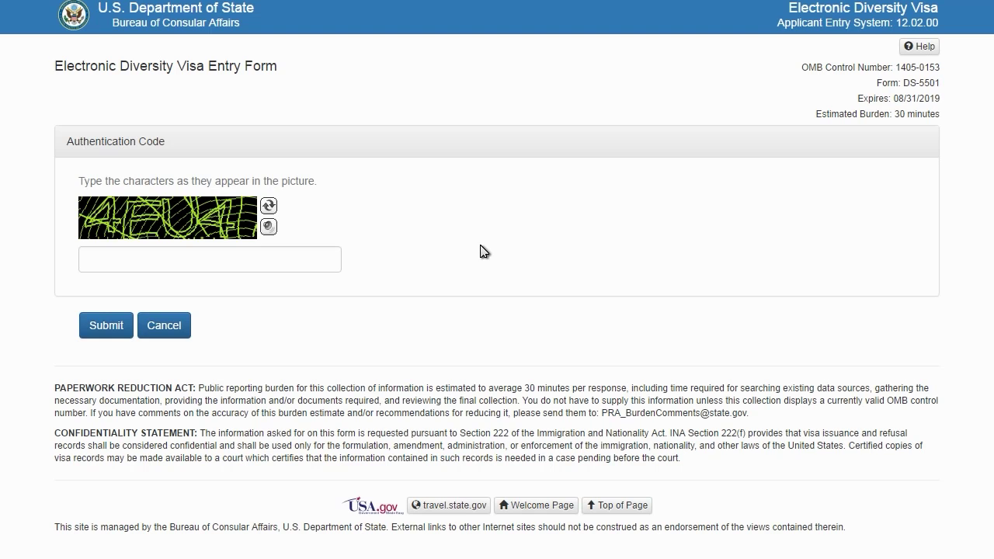
left_click(292, 266)
type("4EU4")
left_click(116, 325)
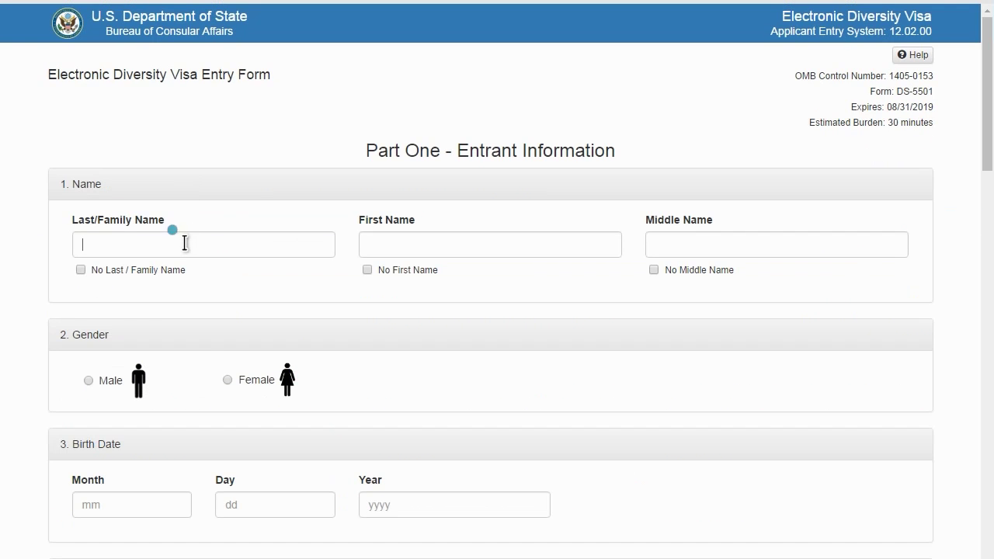
left_click(185, 242)
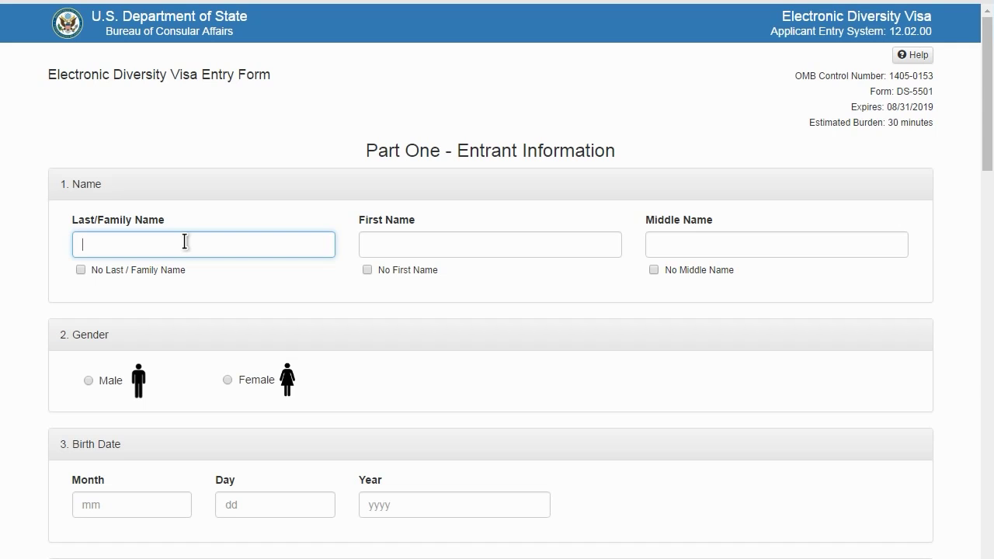
Enter the entrant's last and first names and tick No Middle Name.
left_click(379, 246)
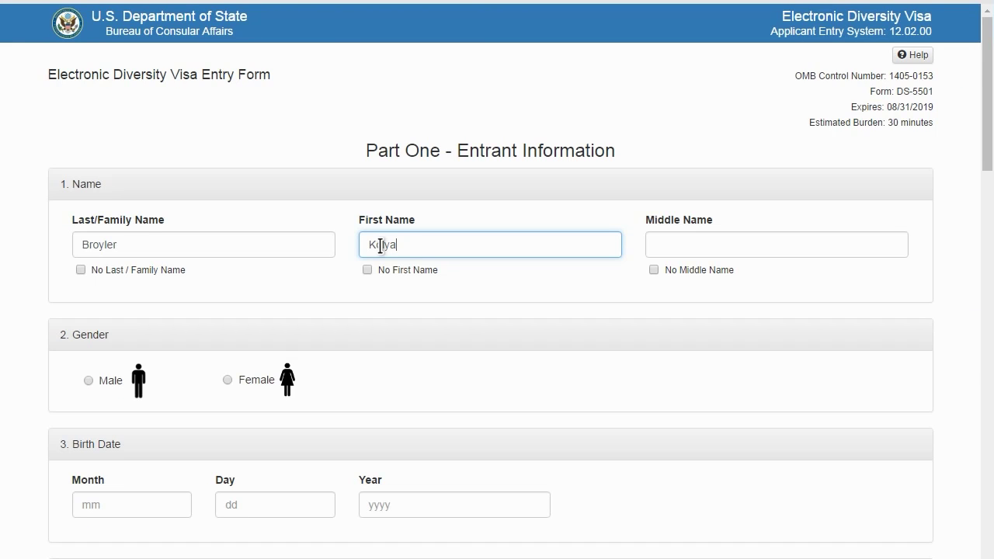
left_click(758, 237)
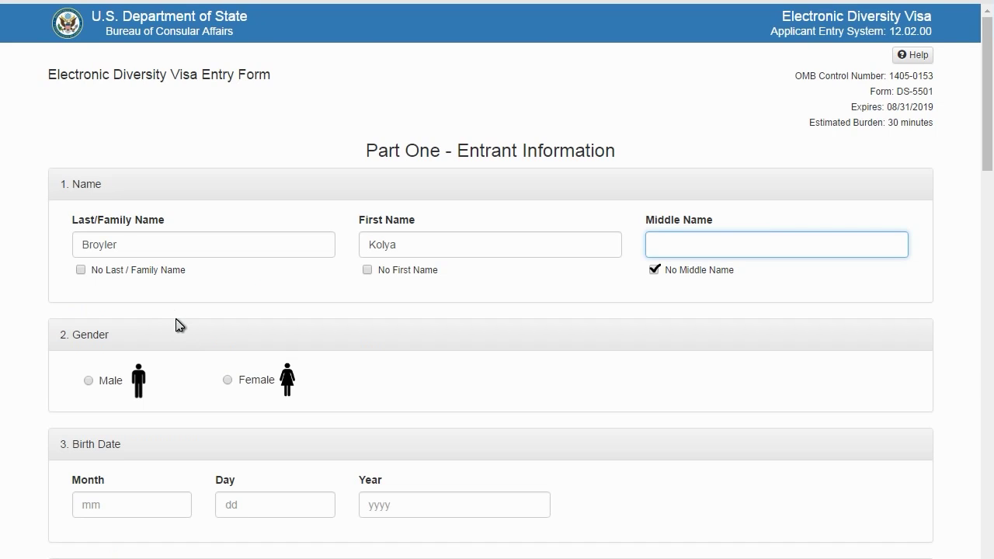
Select Male gender and enter birth date month 10, day 10, year 1990.
left_click(88, 381)
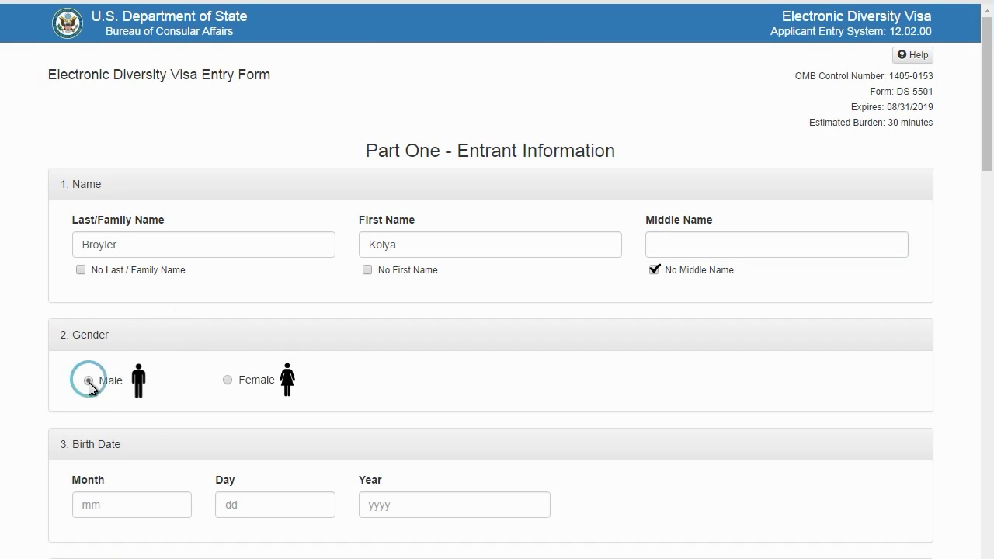
left_click(108, 503)
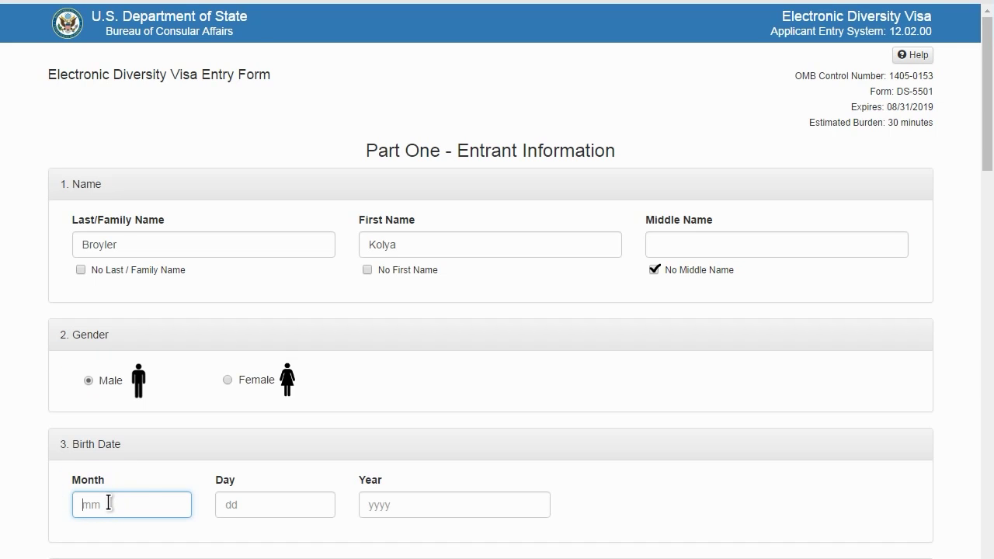
type("10")
left_click(260, 506)
type("10")
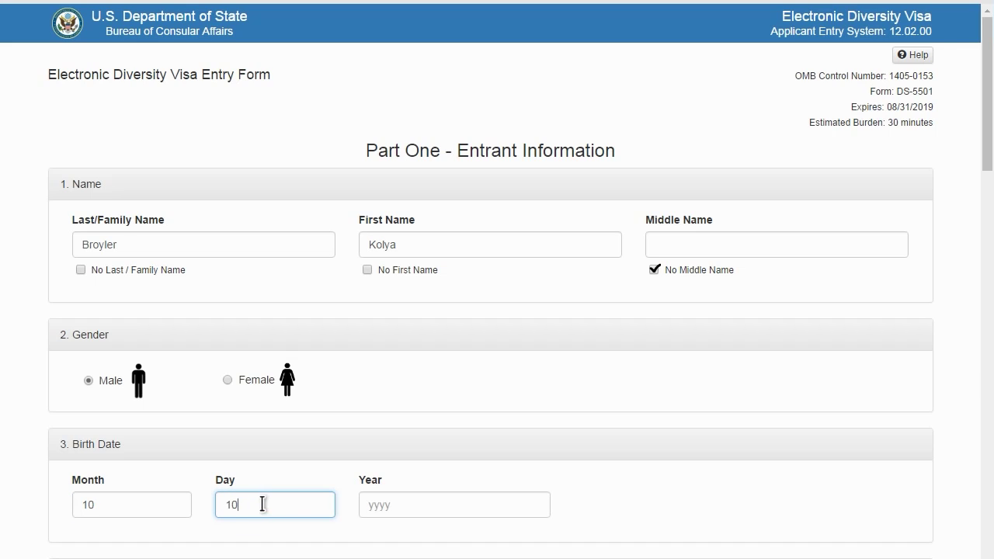
left_click(406, 504)
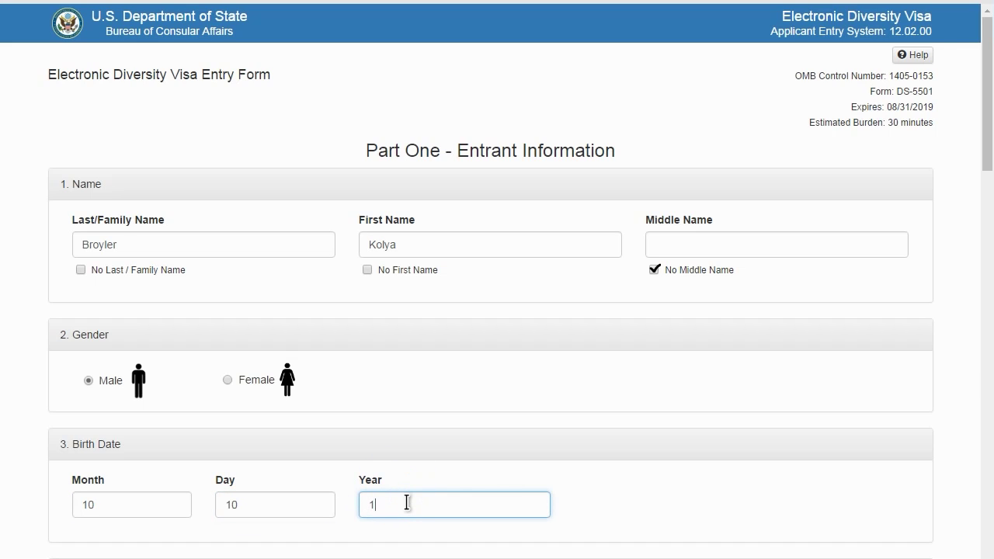
scroll(730, 102, "down", 7)
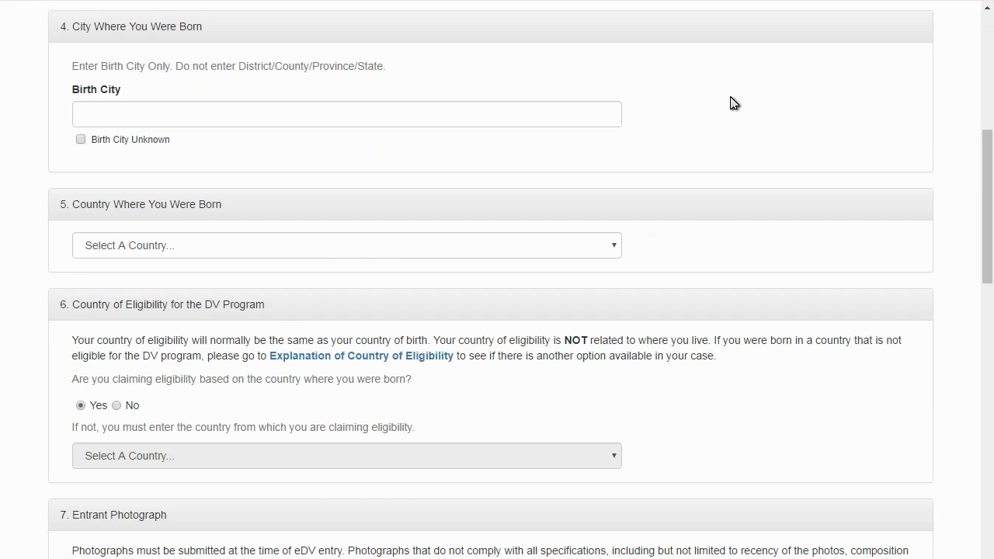
Enter Kiev as the birth city and pick Ukraine from the birth country list.
left_click(429, 114)
type("K")
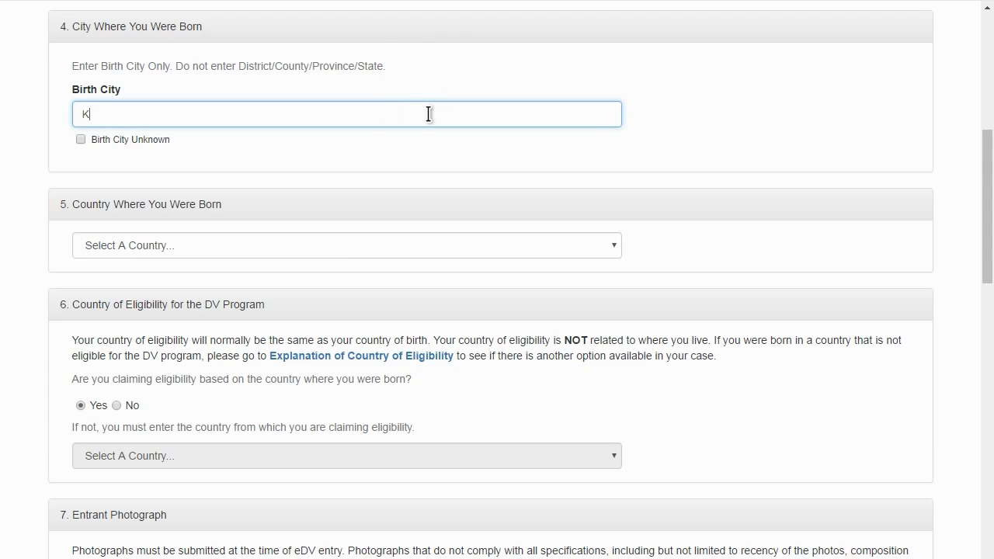
type("iev")
left_click(336, 245)
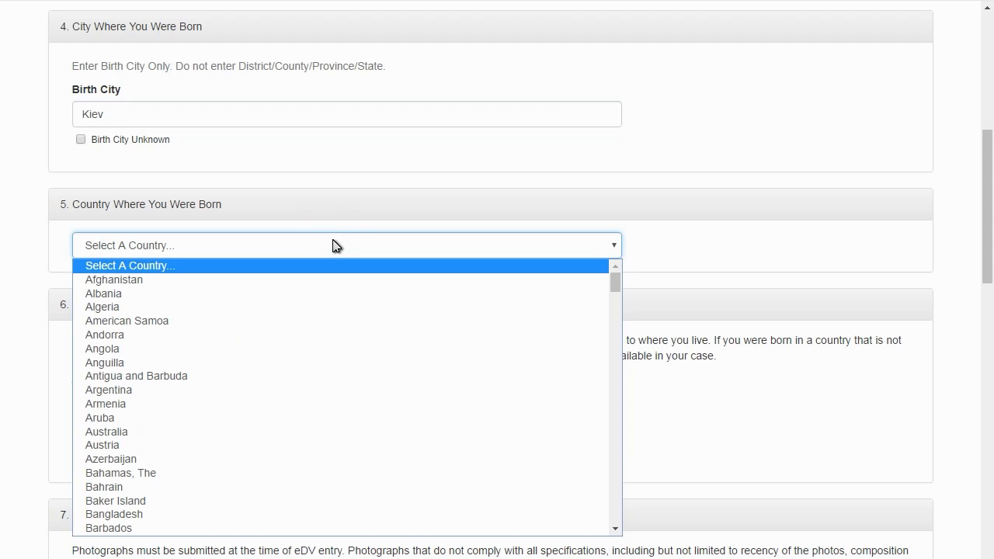
key("u")
key("k")
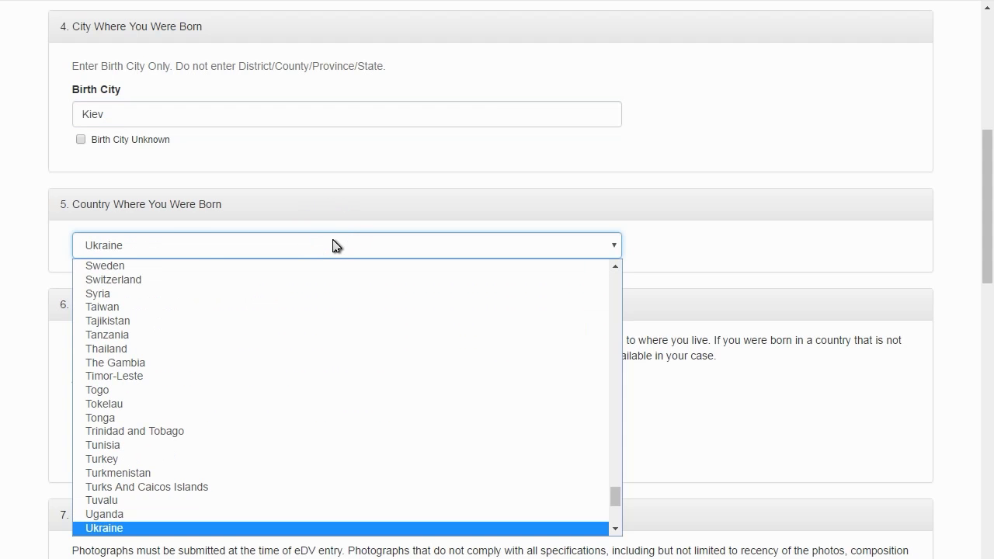
left_click(147, 246)
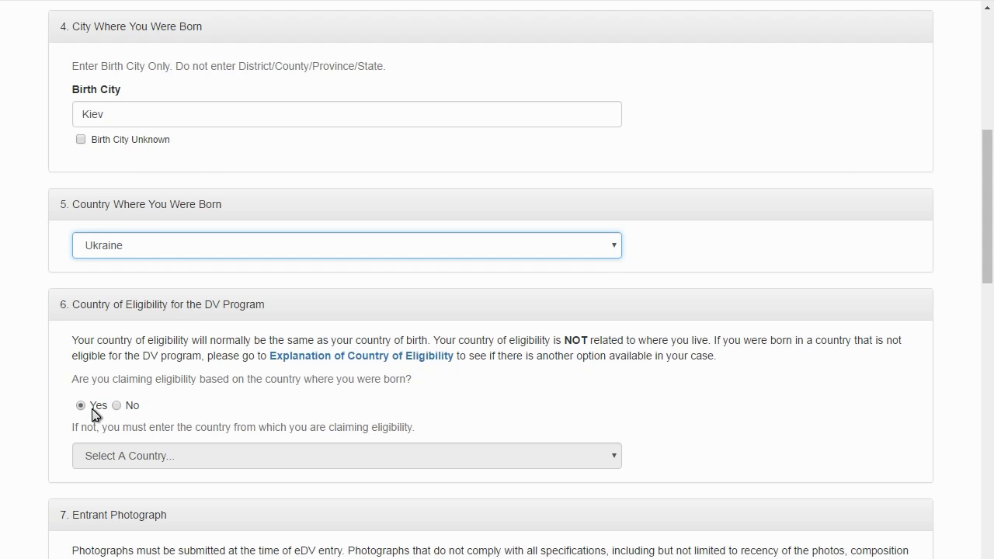
scroll(93, 414, "down", 6)
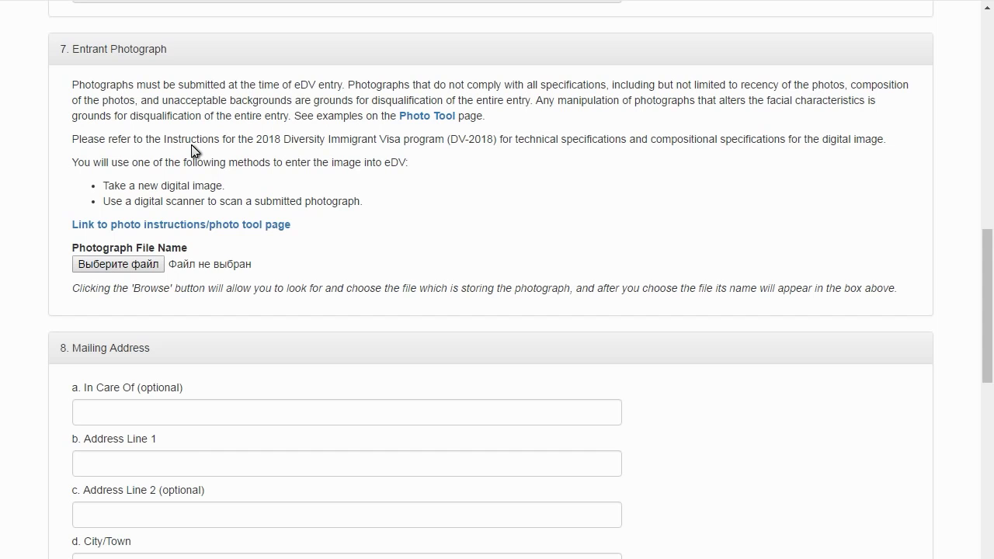
Upload CROPPED-IMG_20161023_180606.jpg as the Photograph File.
left_click(132, 262)
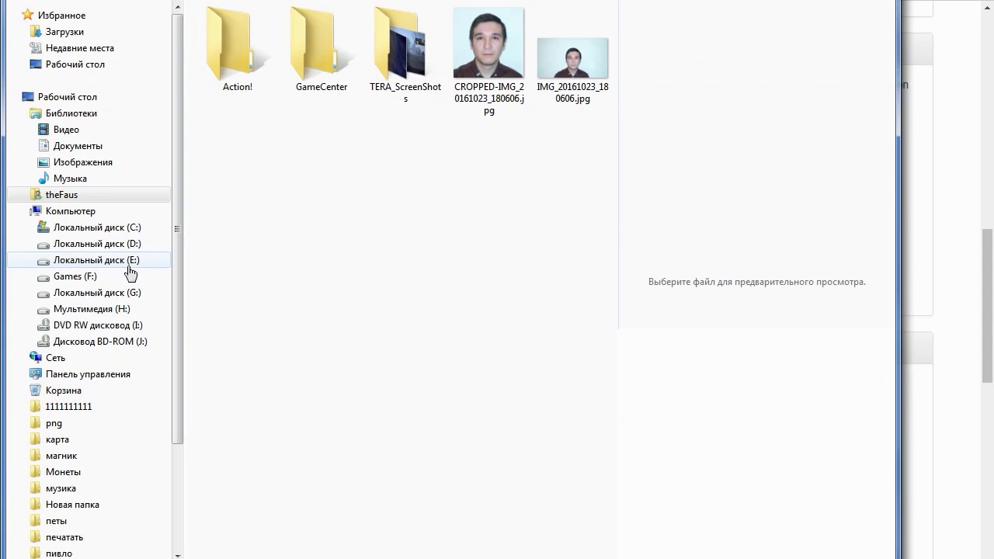
double_click(506, 41)
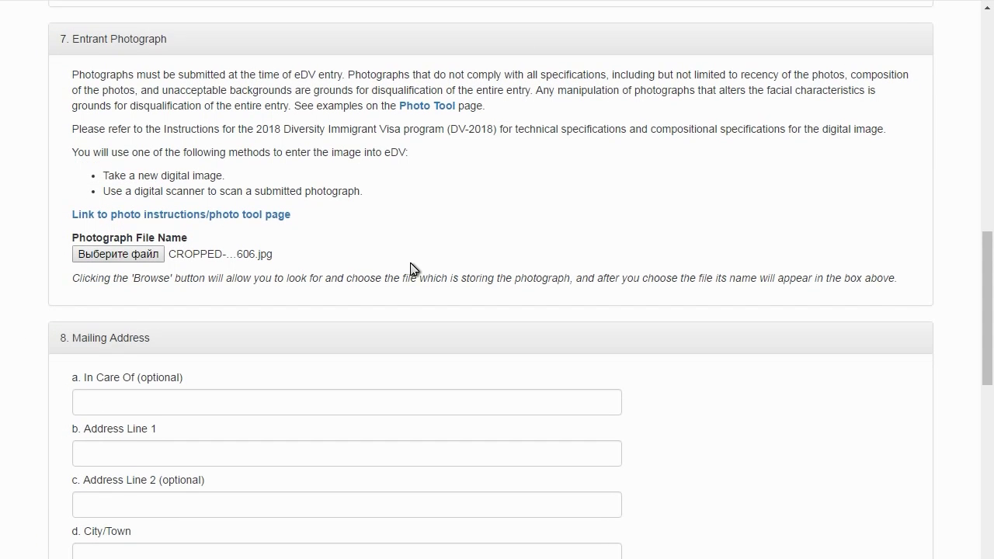
scroll(411, 267, "down", 3)
scroll(411, 265, "down", 1)
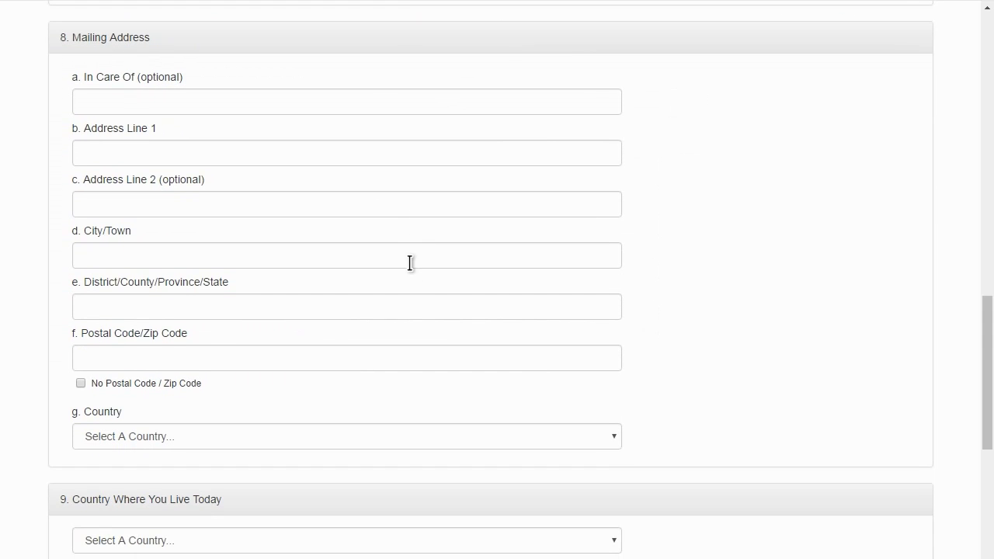
Fill In Care Of with the entrant's full name, plus both street lines and the city.
left_click(240, 94)
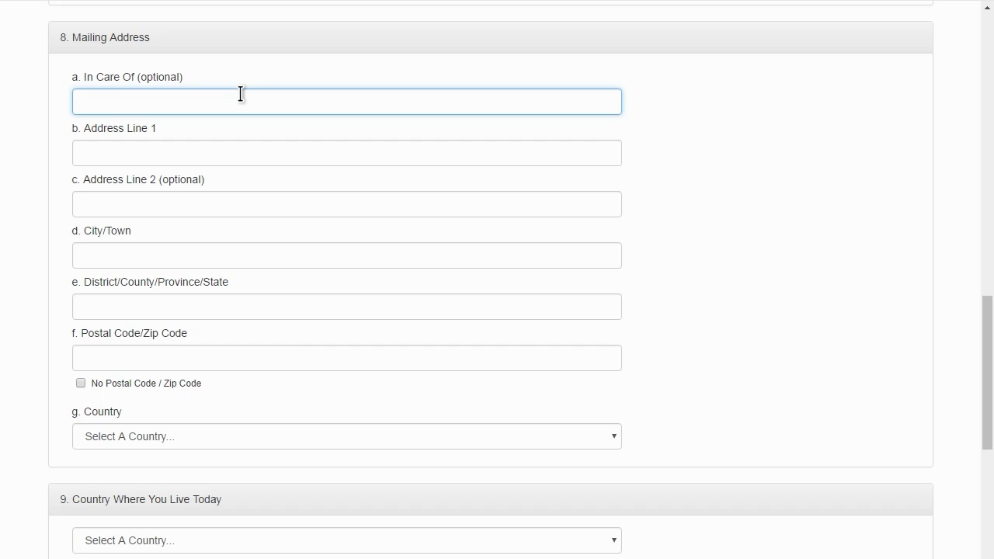
key("Tab")
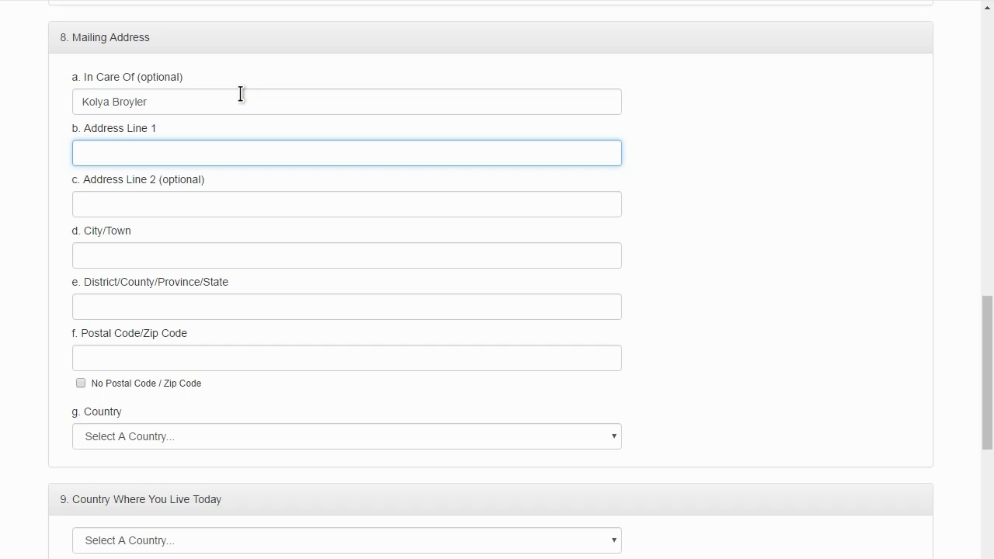
key("Tab")
key("Tab")
type("Kiev")
Enter the region and postal code, and choose Ukraine as the mailing country.
key("Tab")
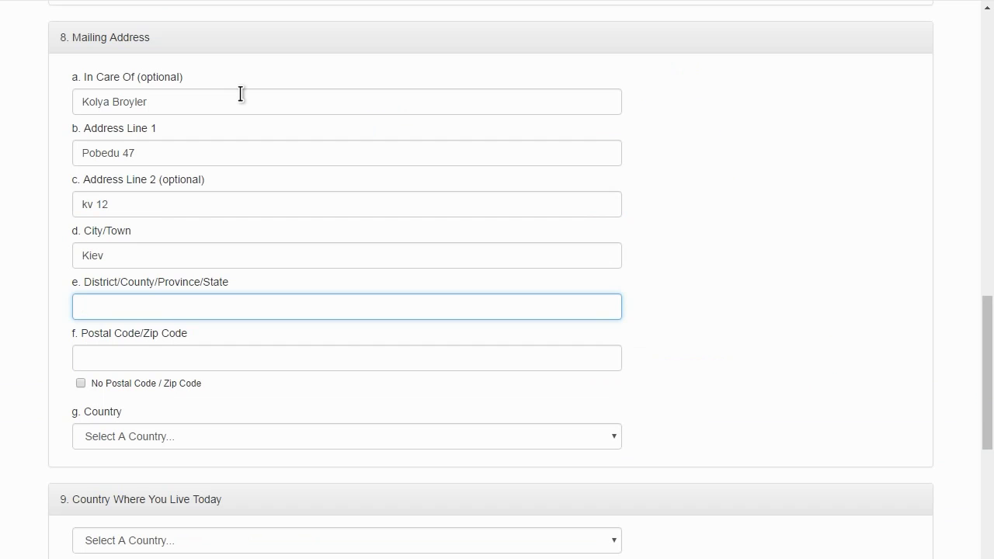
type("Kiev Region")
key("Tab")
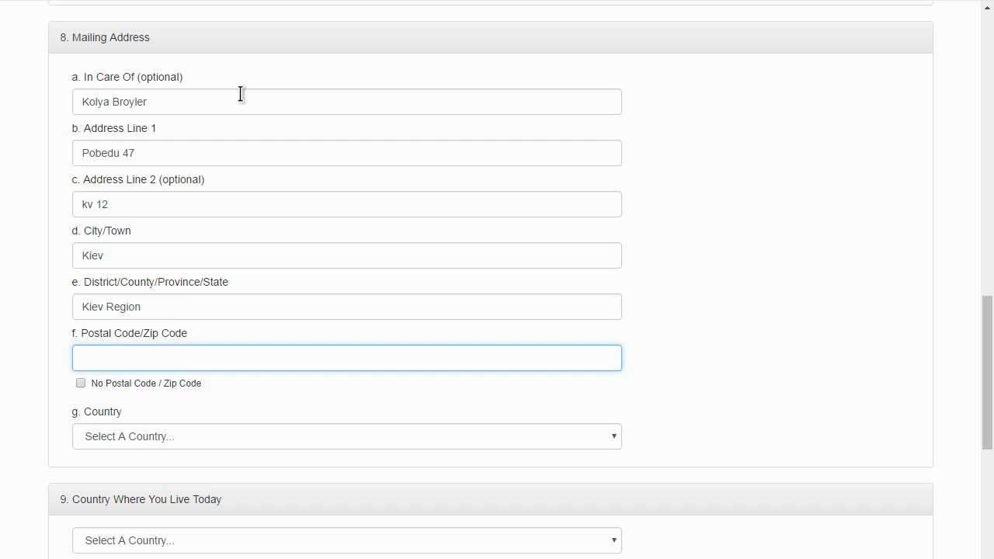
type("26354652")
left_click(204, 439)
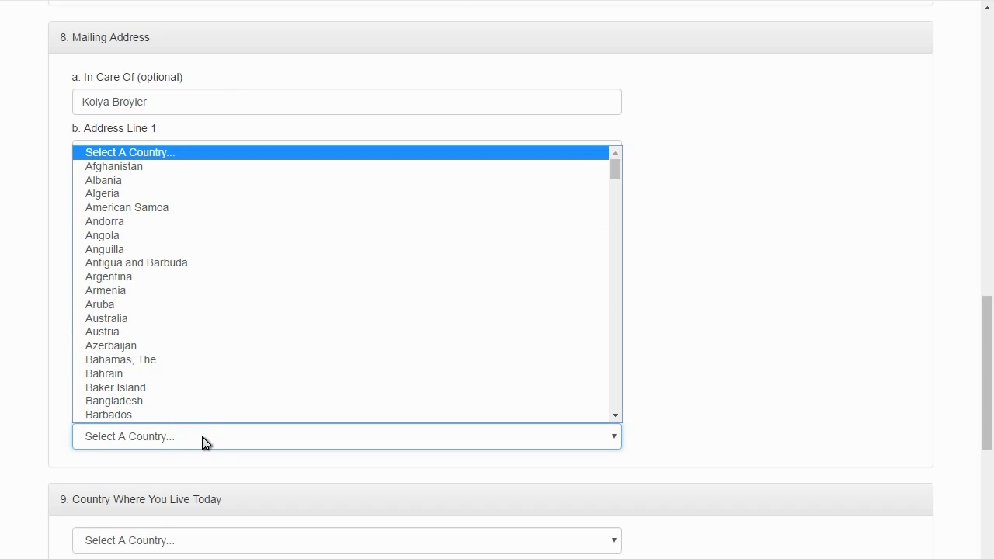
type("uk")
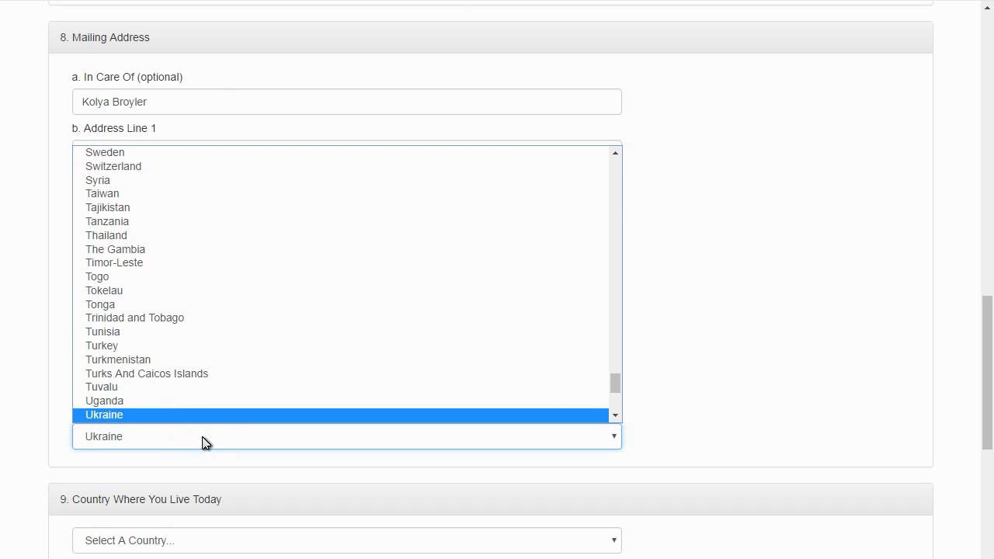
left_click(203, 440)
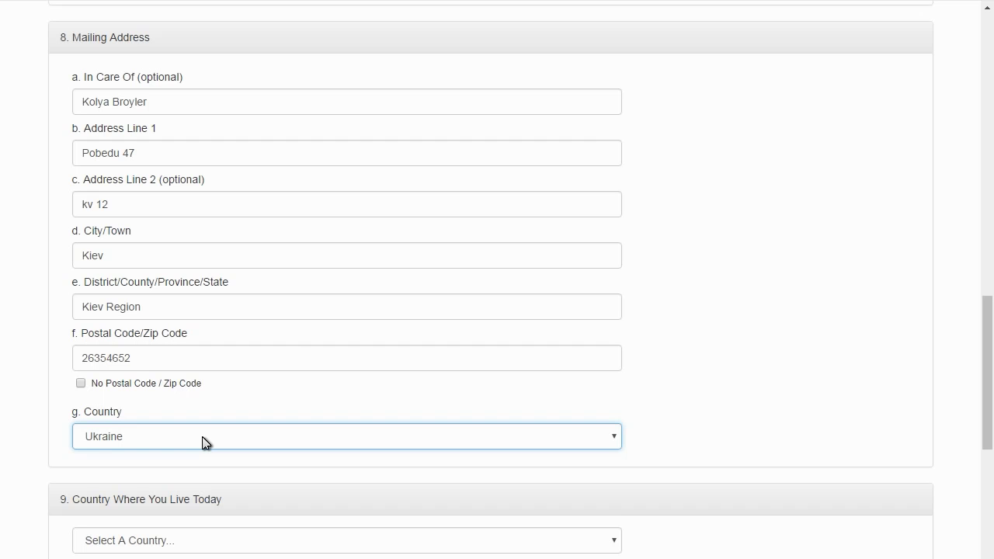
scroll(31, 22, "down", 6)
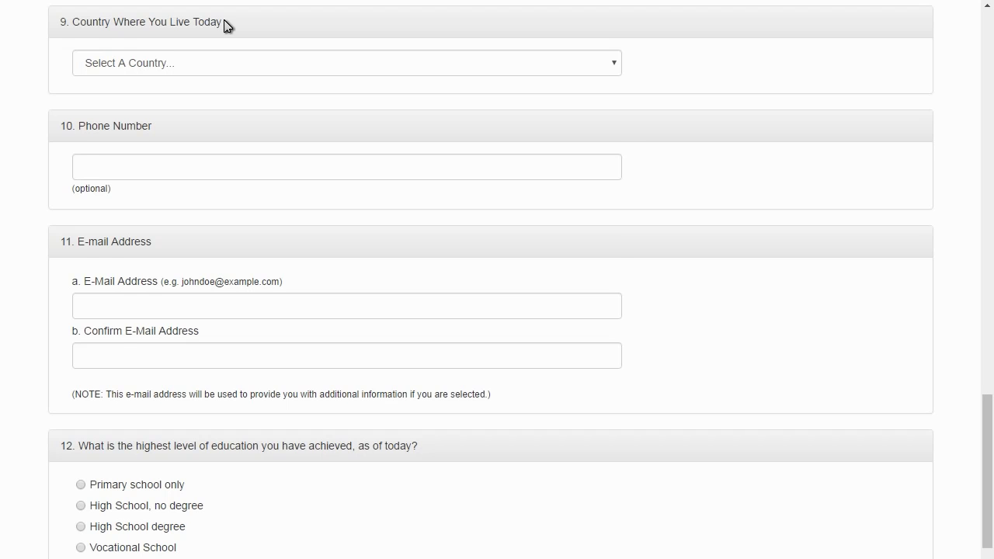
Choose Ukraine as the Country Where You Live Today.
left_click(217, 64)
type("uk")
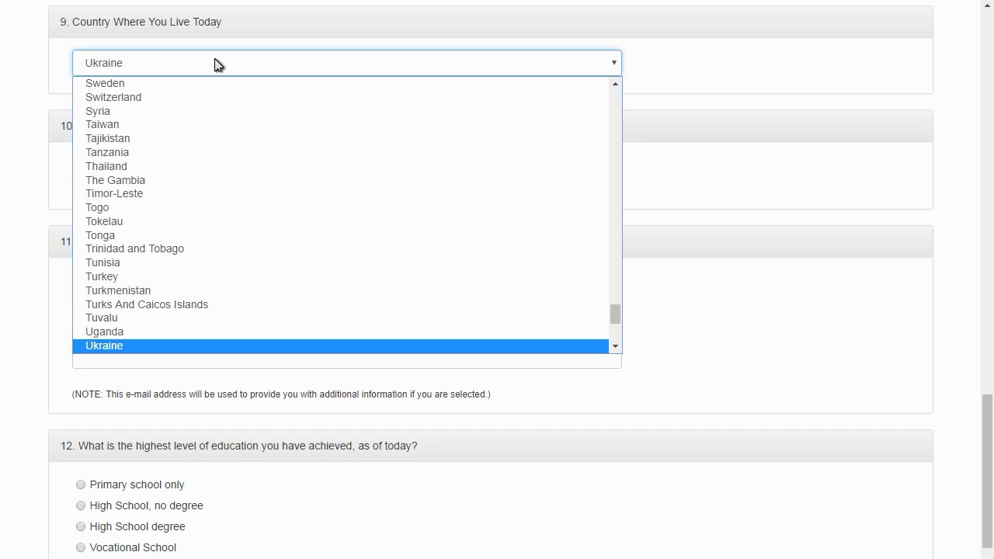
left_click(217, 64)
Enter the entrant's phone number and e-mail address.
left_click(96, 162)
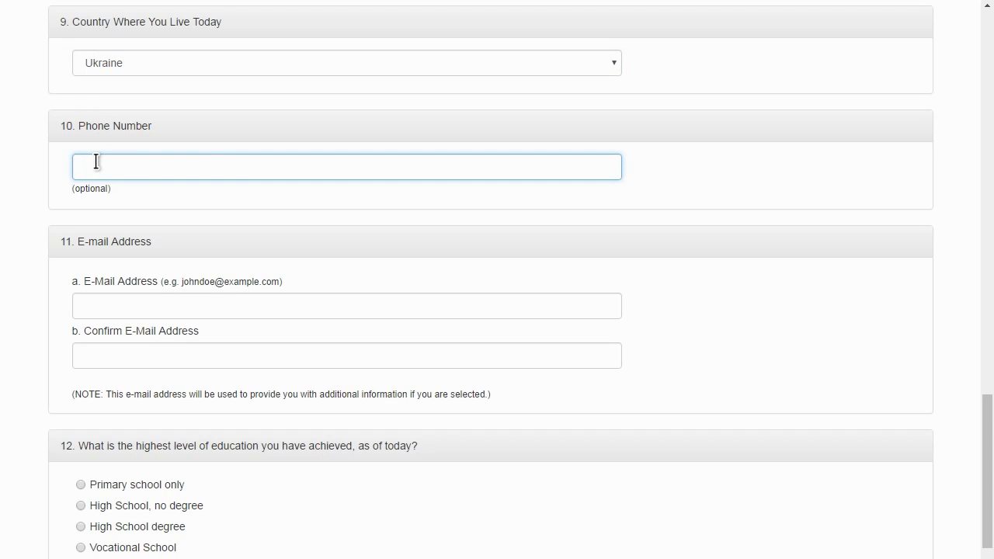
left_click(116, 308)
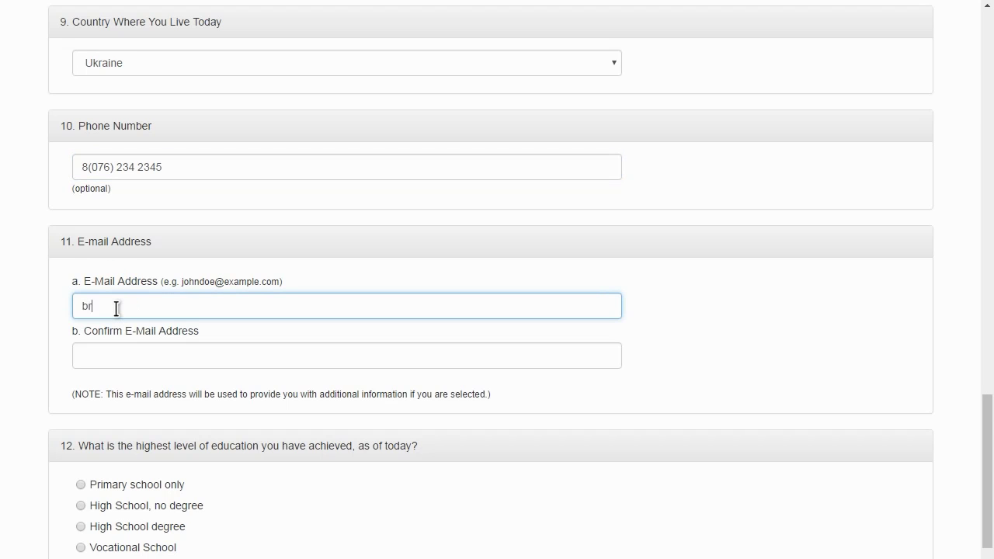
scroll(115, 308, "down", 5)
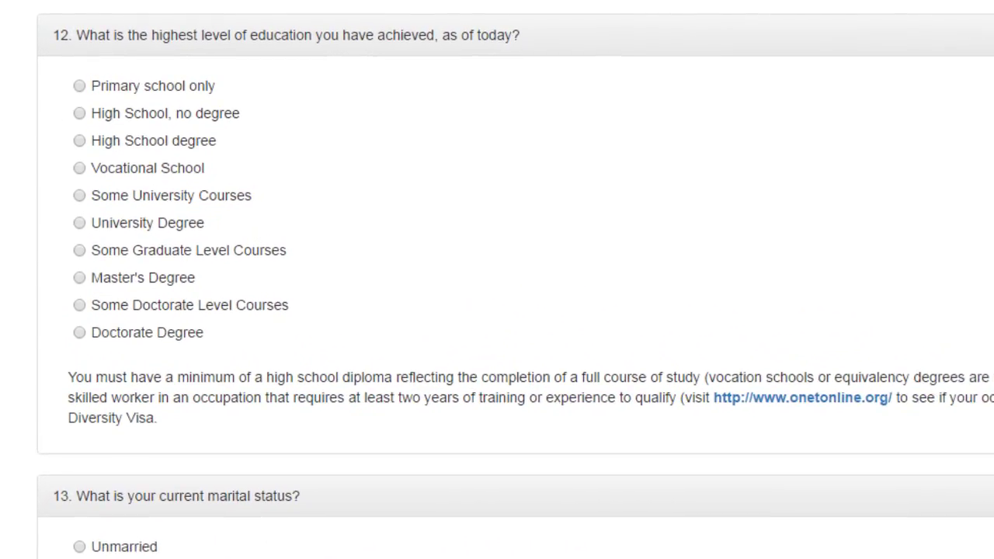